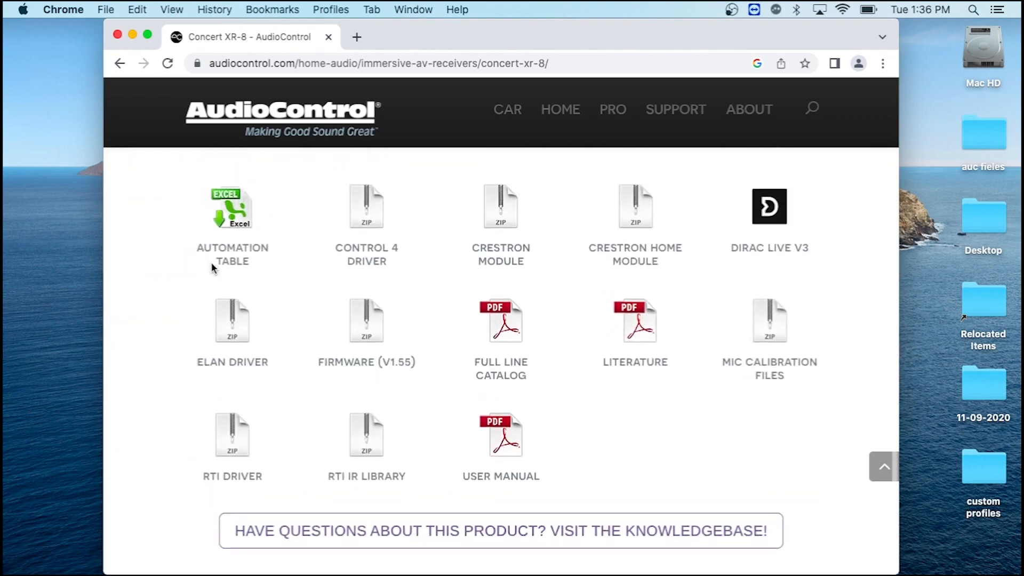
Download the Concert XR-8 mic calibration files and extract the dirac-mic-calibration-file (1).zip archive.
{"action": "scroll", "coordinate": [212, 267], "scroll_direction": "up", "scroll_amount": 1}
{"action": "left_click", "coordinate": [762, 364]}
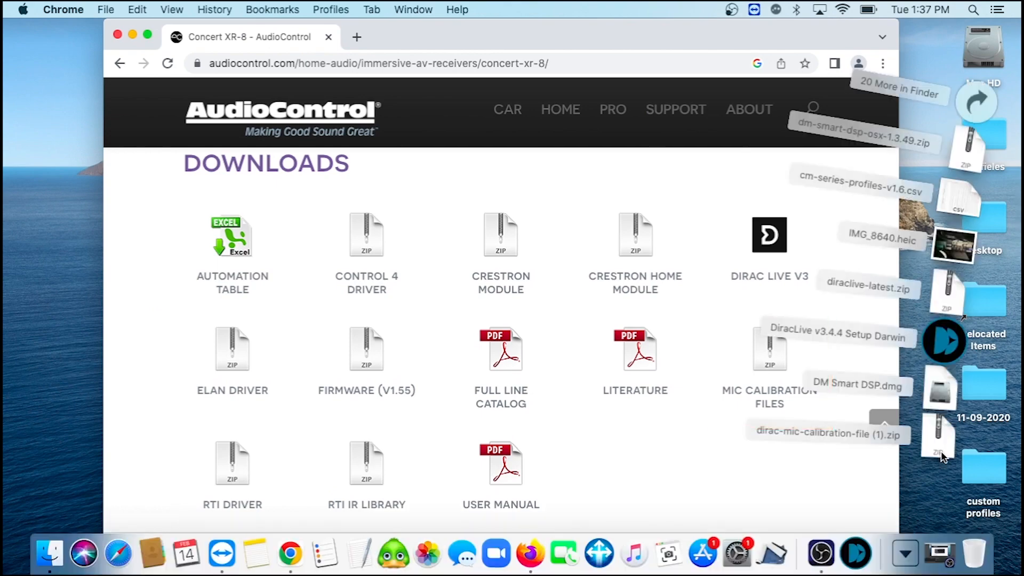
{"action": "left_click", "coordinate": [941, 455]}
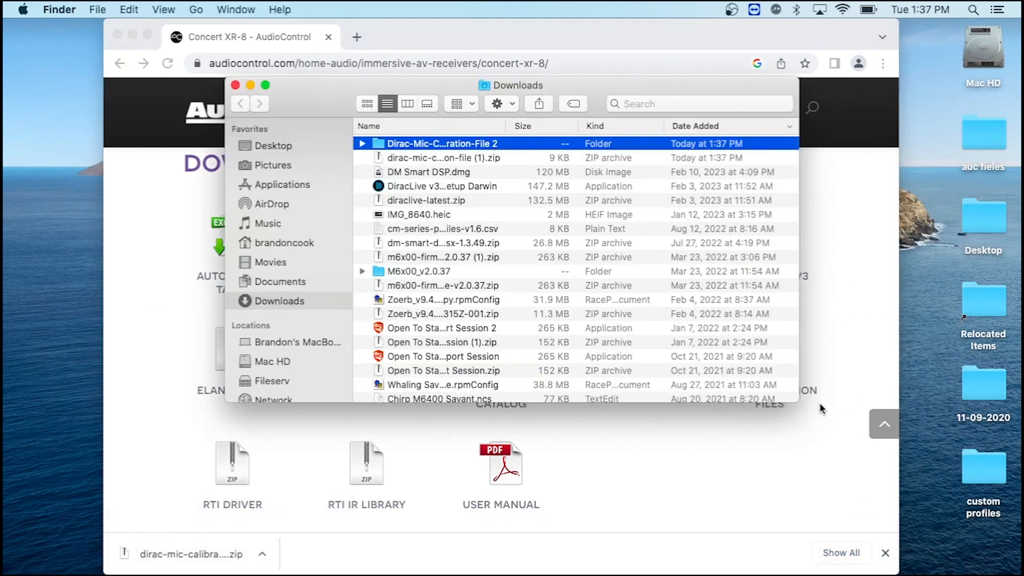
{"action": "left_click", "coordinate": [820, 411]}
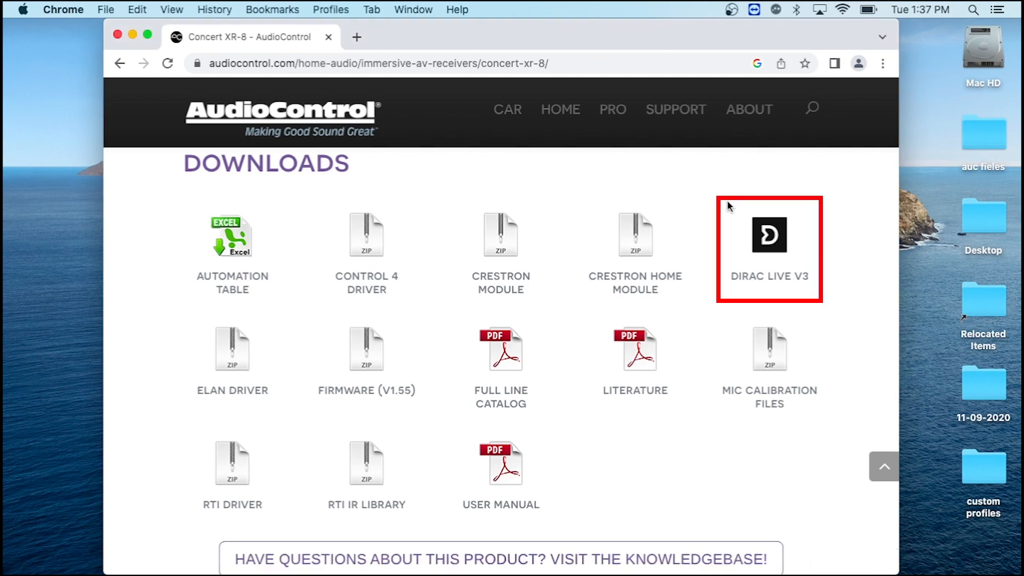
Go to the Dirac Live V3 download page from the product downloads and download Dirac Live for macOS.
{"action": "left_click", "coordinate": [763, 249]}
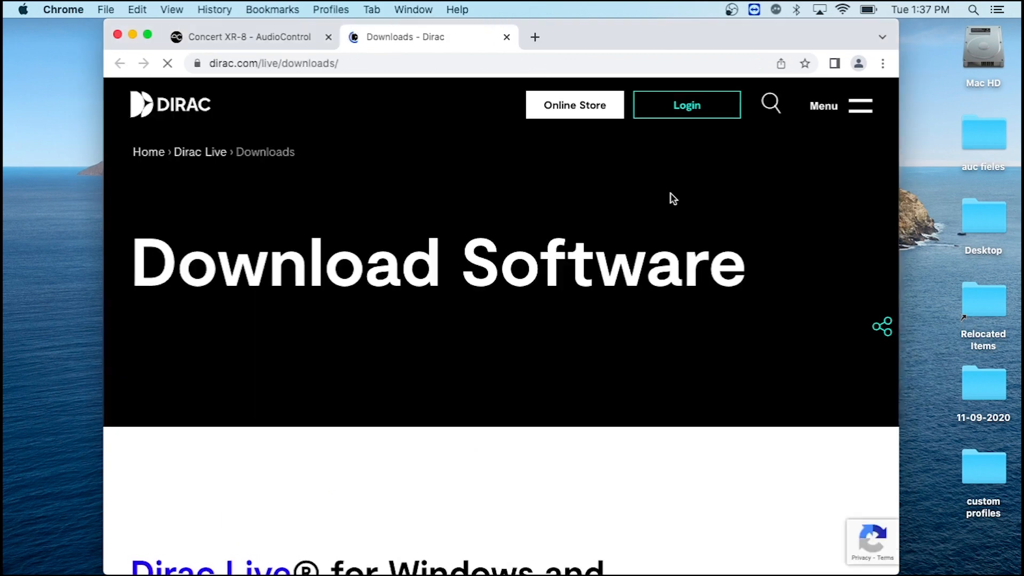
{"action": "scroll", "coordinate": [673, 199], "scroll_direction": "down", "scroll_amount": 5}
{"action": "scroll", "coordinate": [671, 198], "scroll_direction": "down", "scroll_amount": 5}
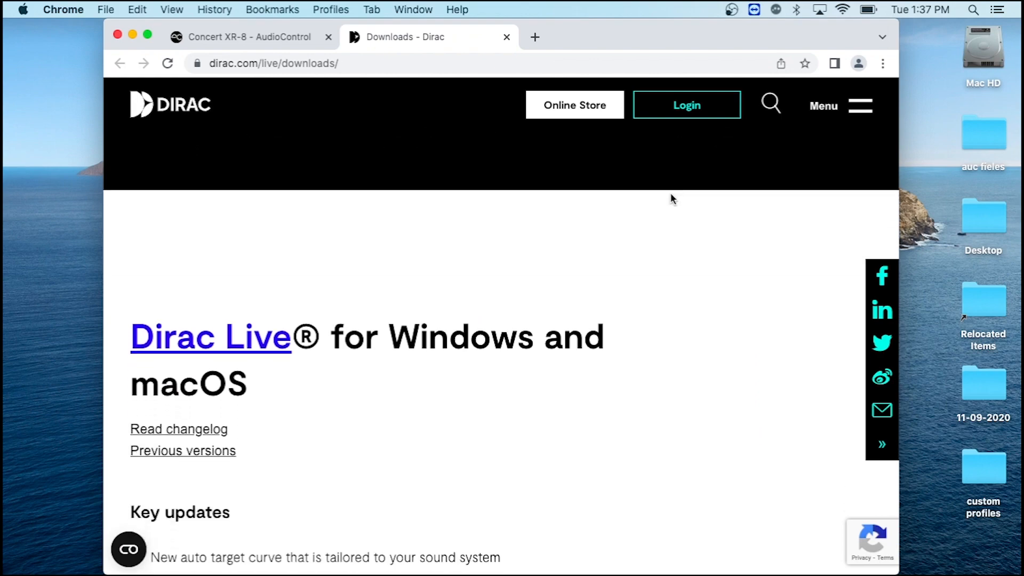
{"action": "scroll", "coordinate": [670, 199], "scroll_direction": "down", "scroll_amount": 5}
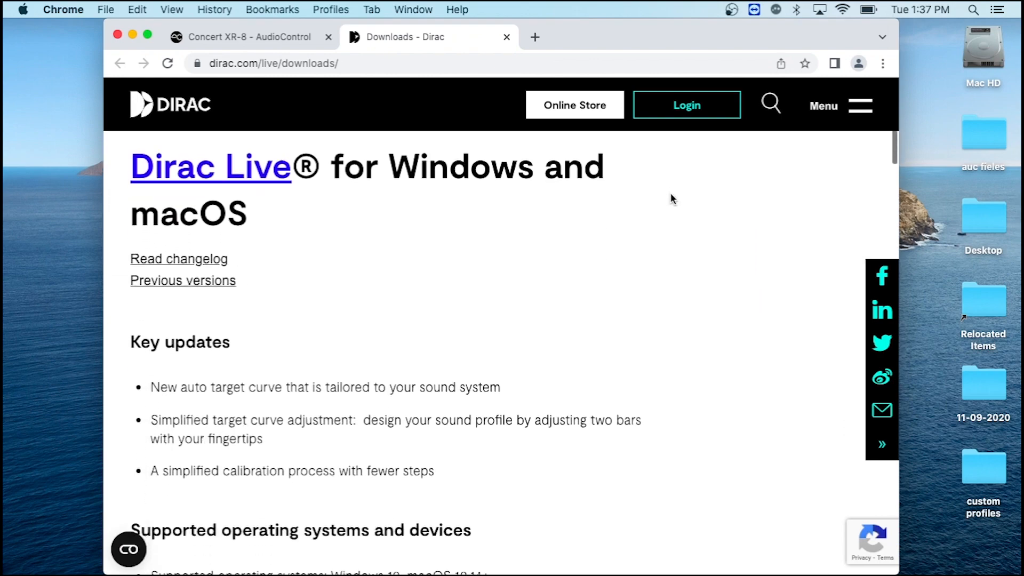
{"action": "scroll", "coordinate": [670, 198], "scroll_direction": "down", "scroll_amount": 5}
{"action": "scroll", "coordinate": [670, 199], "scroll_direction": "down", "scroll_amount": 5}
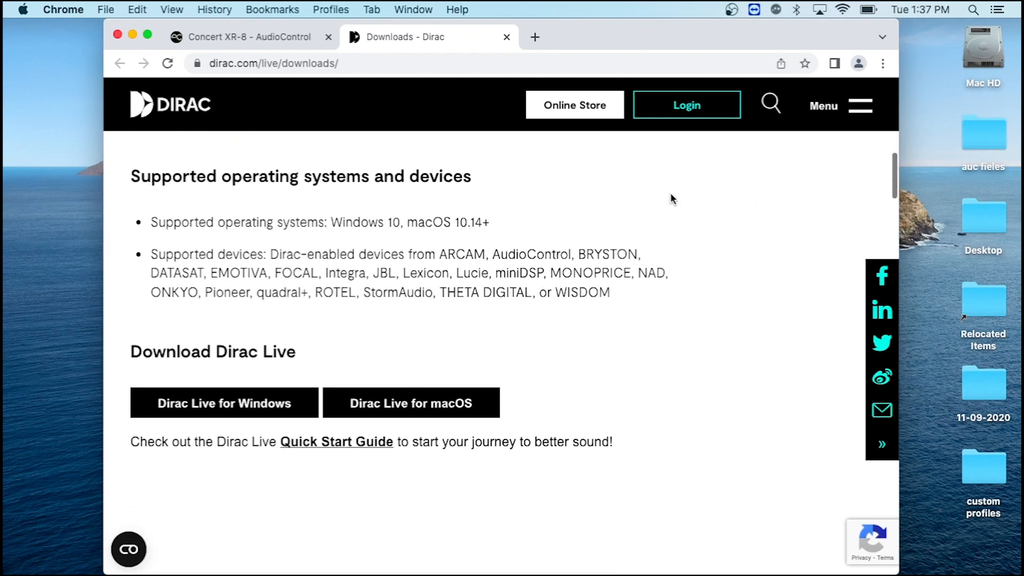
{"action": "left_click", "coordinate": [468, 356]}
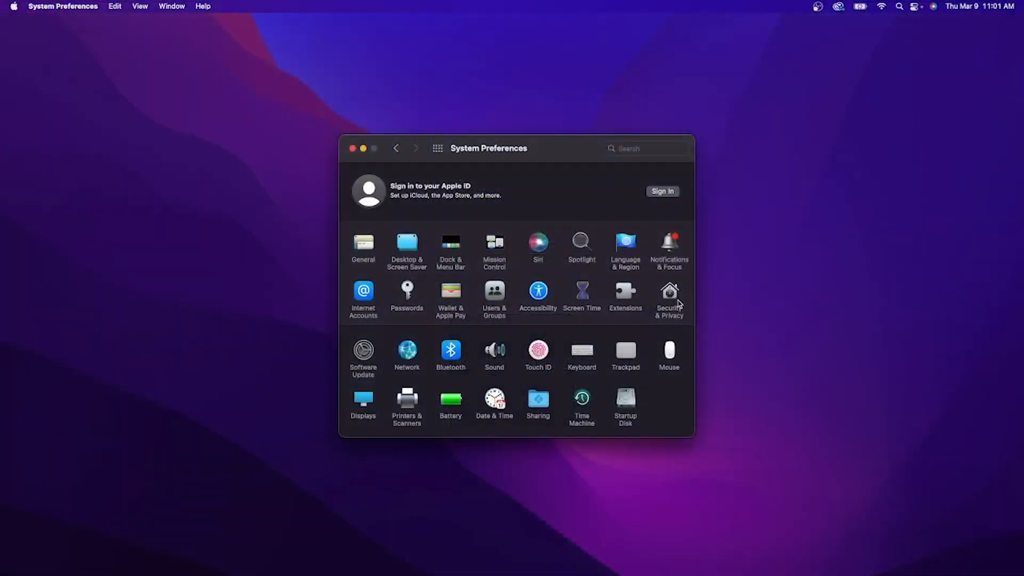
In System Preferences, allow DiracLive to access the microphone under the Security & Privacy settings.
{"action": "left_click", "coordinate": [677, 302]}
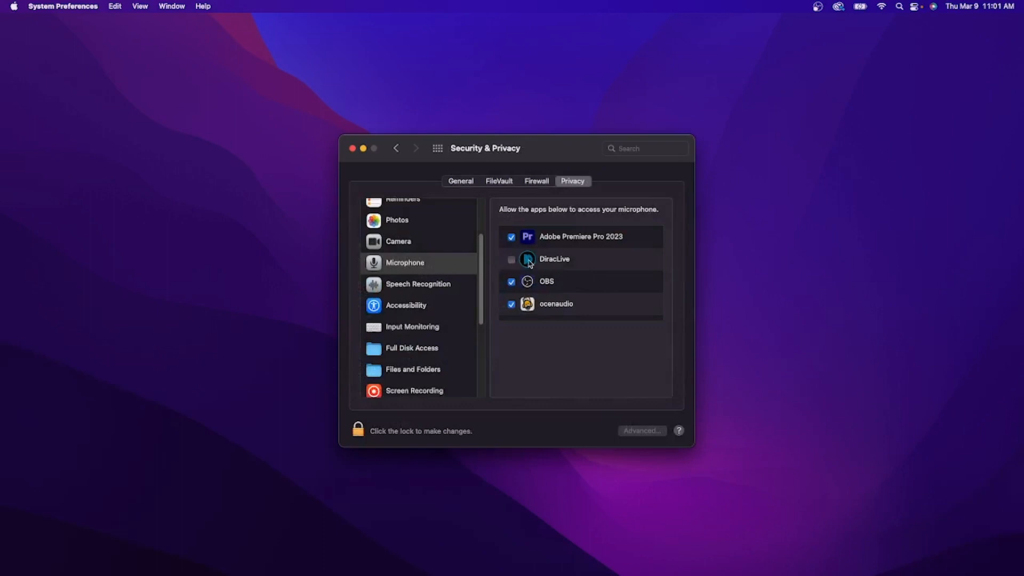
{"action": "left_click", "coordinate": [513, 261]}
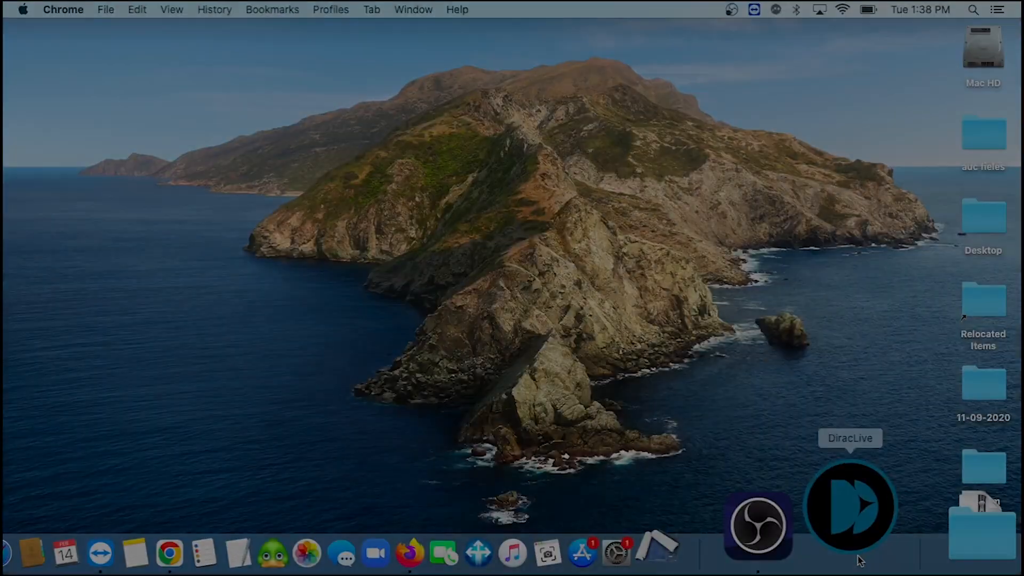
Launch DiracLive and load AudioControl_AVRMicCal2.txt as the calibration file for the Calibration Mic.
{"action": "left_click", "coordinate": [850, 501]}
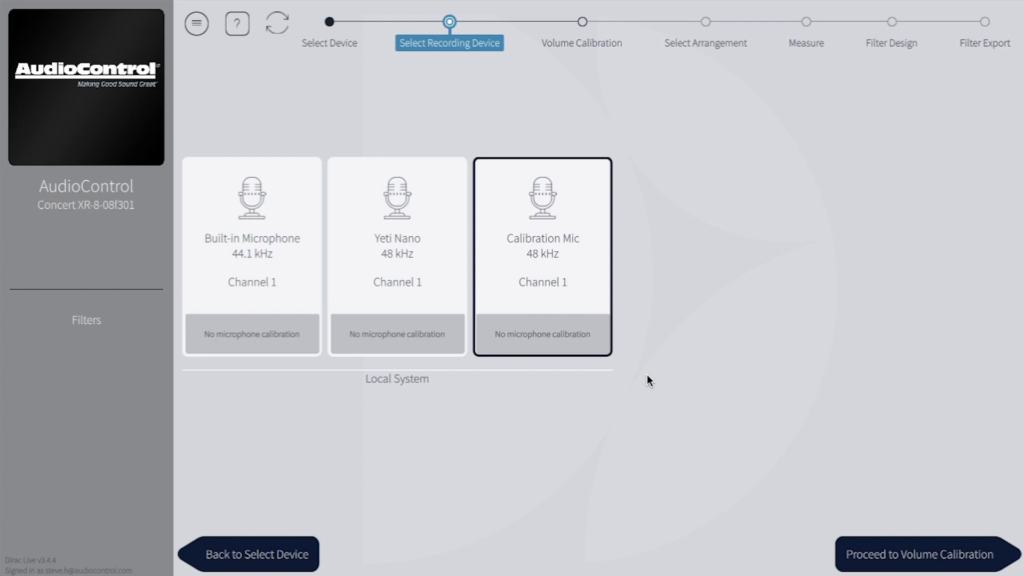
{"action": "left_click", "coordinate": [591, 340]}
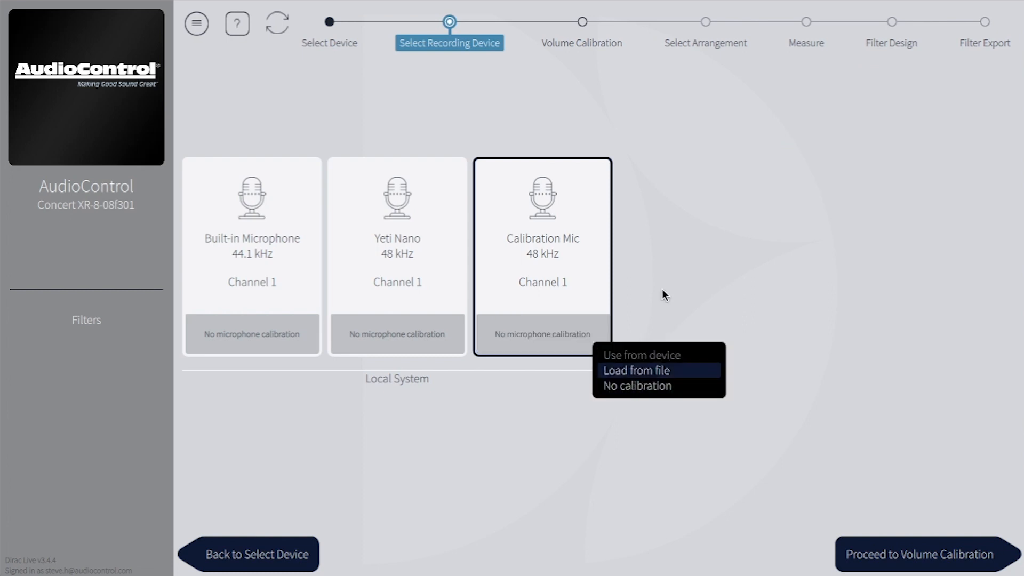
{"action": "key", "text": "Return"}
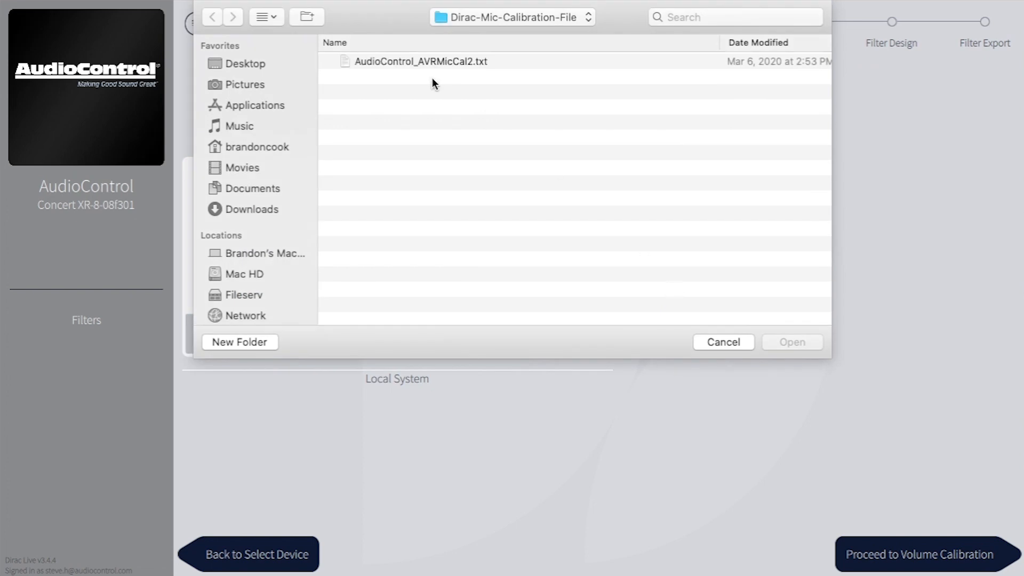
{"action": "left_click", "coordinate": [430, 63]}
{"action": "left_click", "coordinate": [780, 346]}
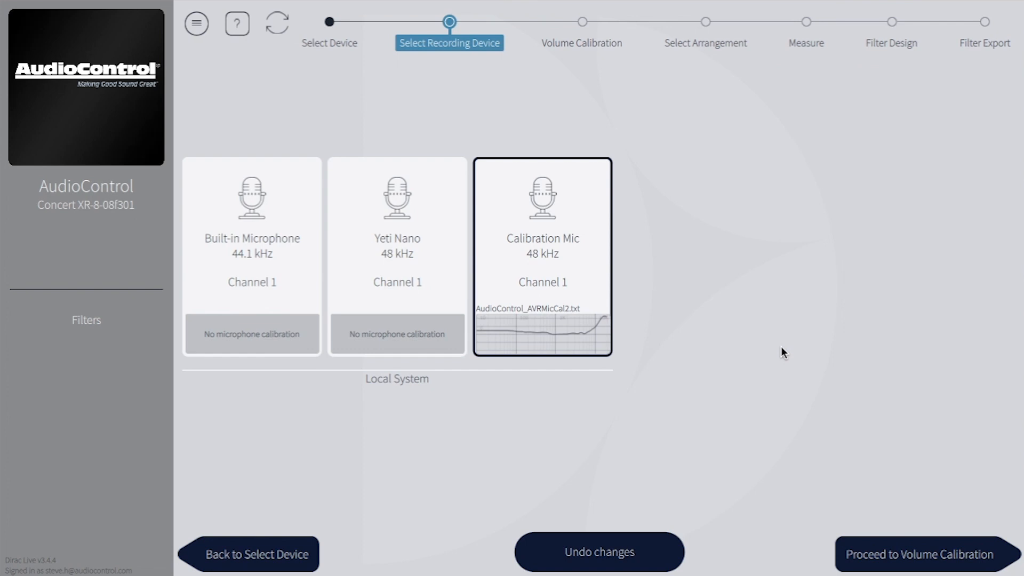
Proceed to Volume Calibration and lower the master output to -80.0 dB.
{"action": "left_click", "coordinate": [941, 556]}
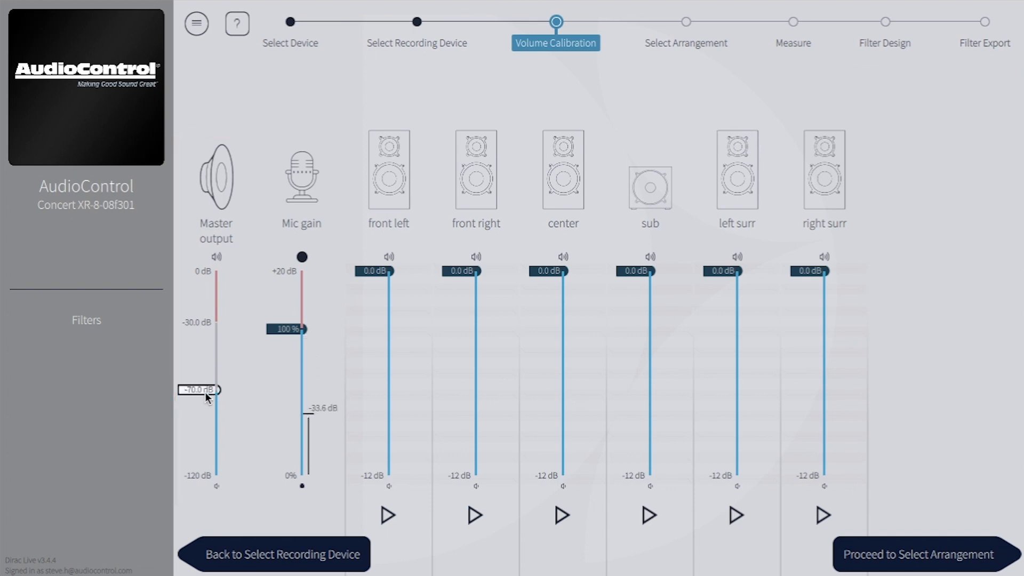
{"action": "left_click_drag", "start_coordinate": [206, 392], "coordinate": [207, 408]}
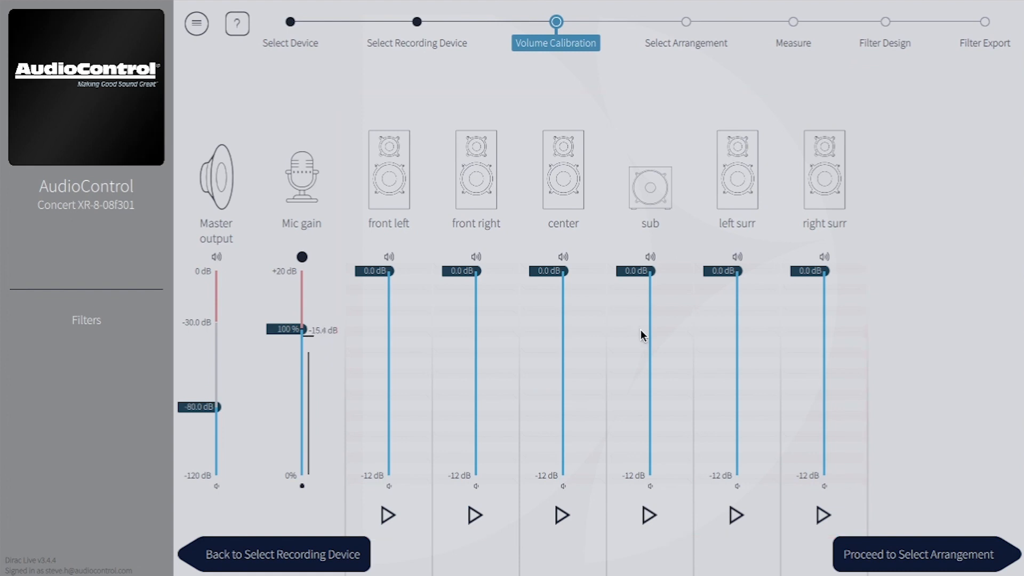
Play the front left speaker's test signal, set the master output to -58.5 dB, and stop the signal.
{"action": "left_click", "coordinate": [379, 516]}
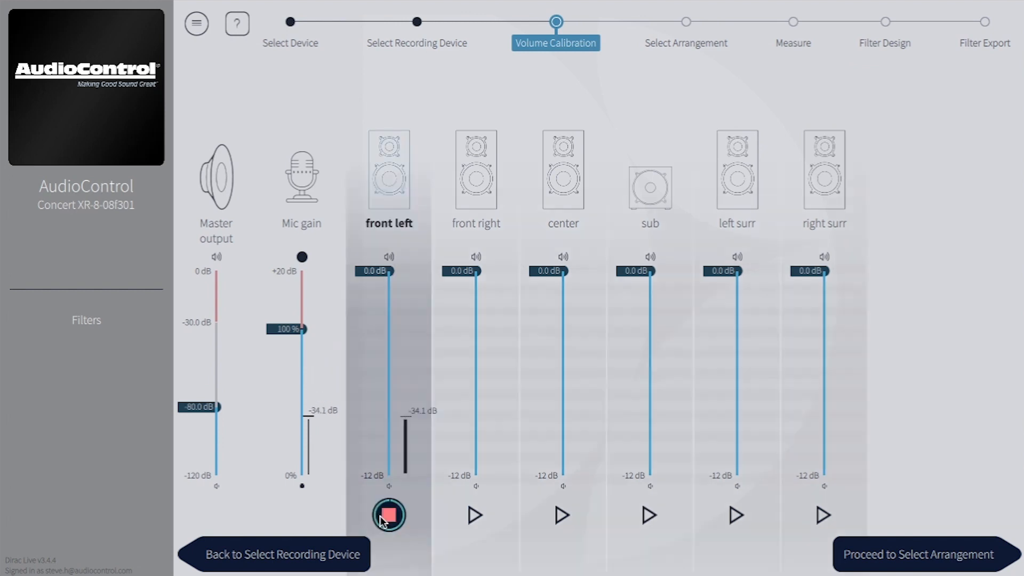
{"action": "left_click_drag", "start_coordinate": [196, 412], "coordinate": [197, 368]}
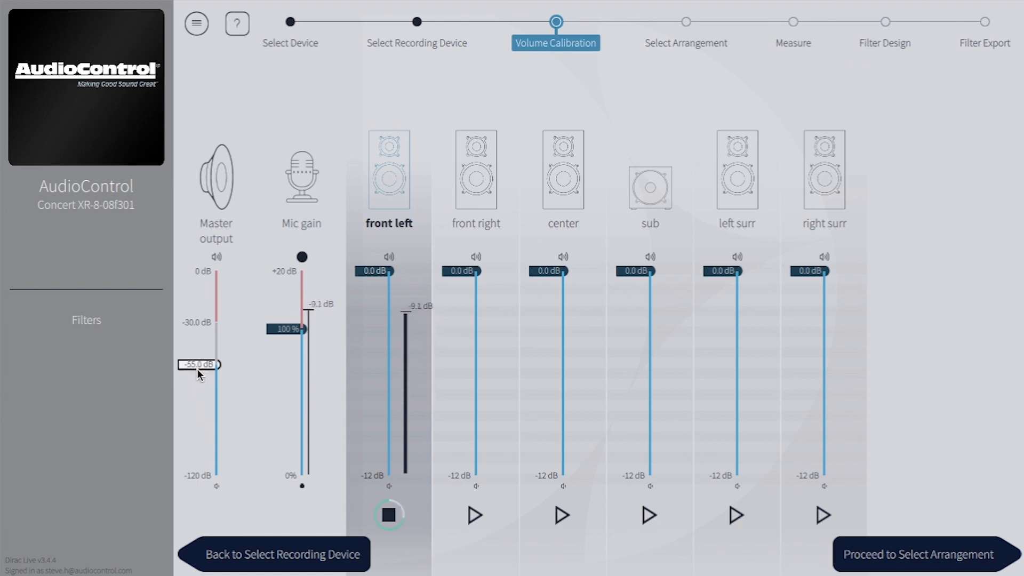
{"action": "left_click_drag", "start_coordinate": [197, 369], "coordinate": [197, 376]}
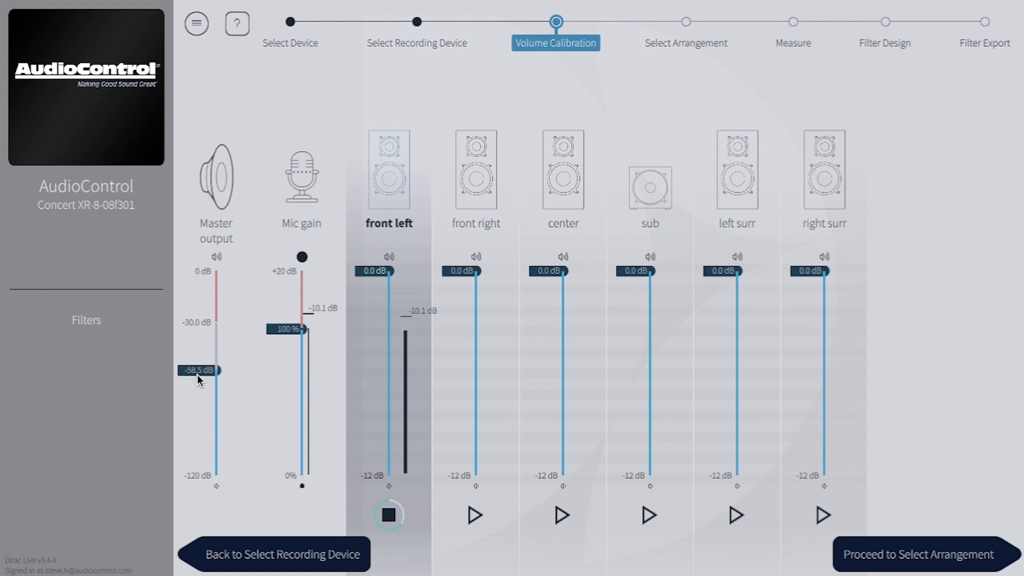
{"action": "left_click", "coordinate": [395, 512]}
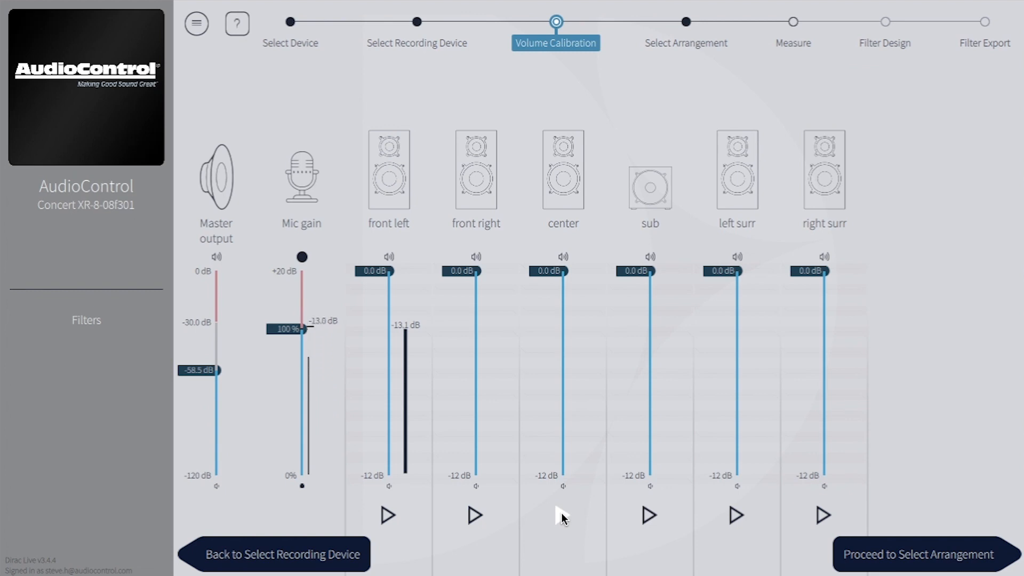
Run the level test signal on the front right, center, sub and left surround speakers in turn.
{"action": "left_click", "coordinate": [482, 517]}
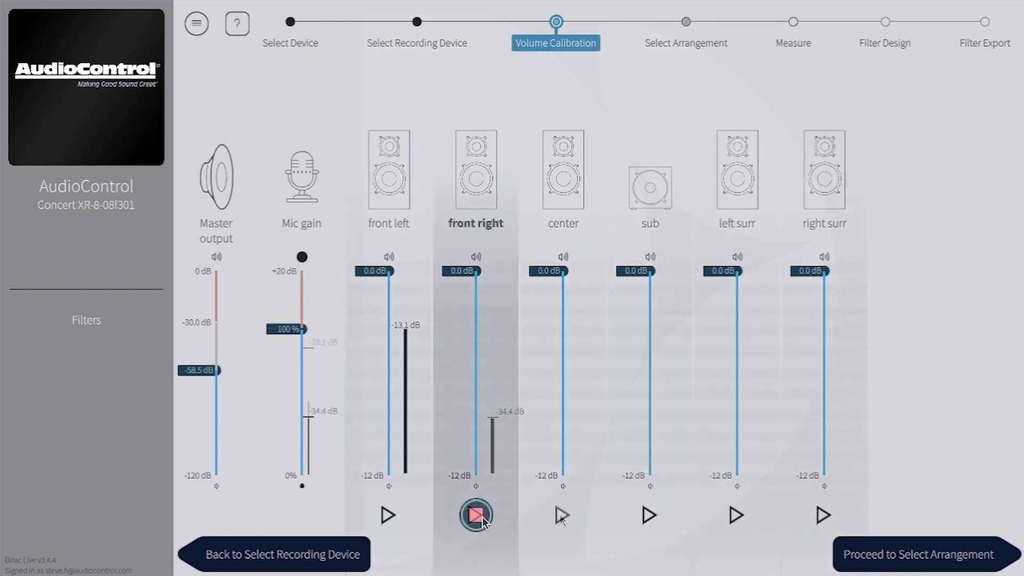
{"action": "left_click", "coordinate": [561, 516]}
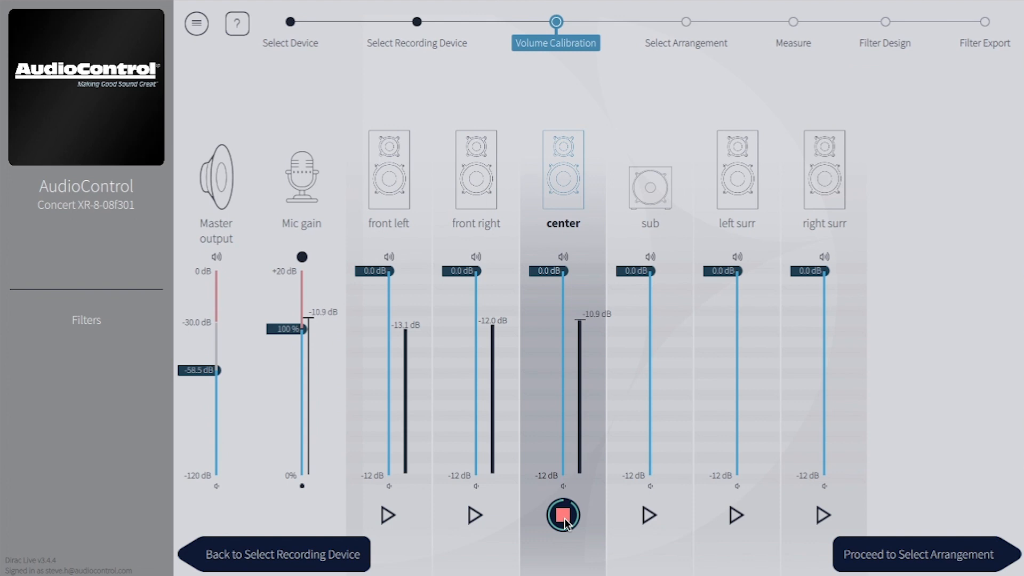
{"action": "left_click", "coordinate": [565, 518]}
{"action": "left_click", "coordinate": [646, 518]}
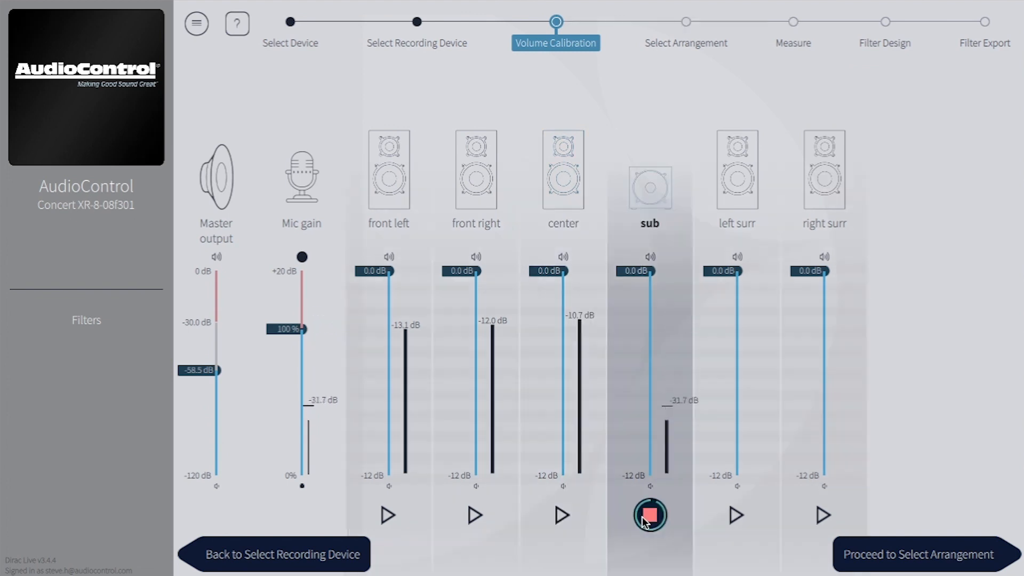
{"action": "left_click", "coordinate": [645, 519]}
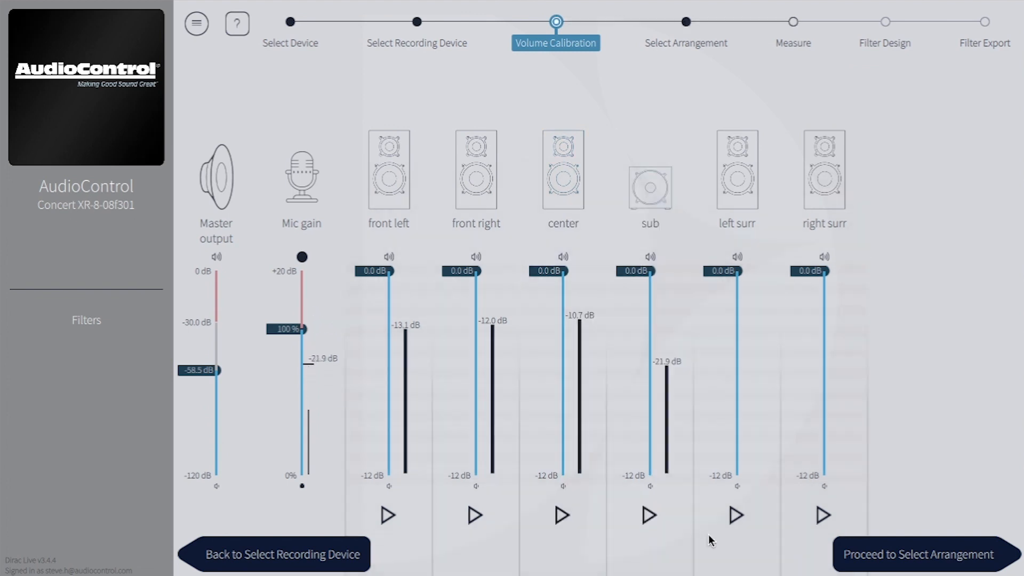
{"action": "left_click", "coordinate": [734, 520]}
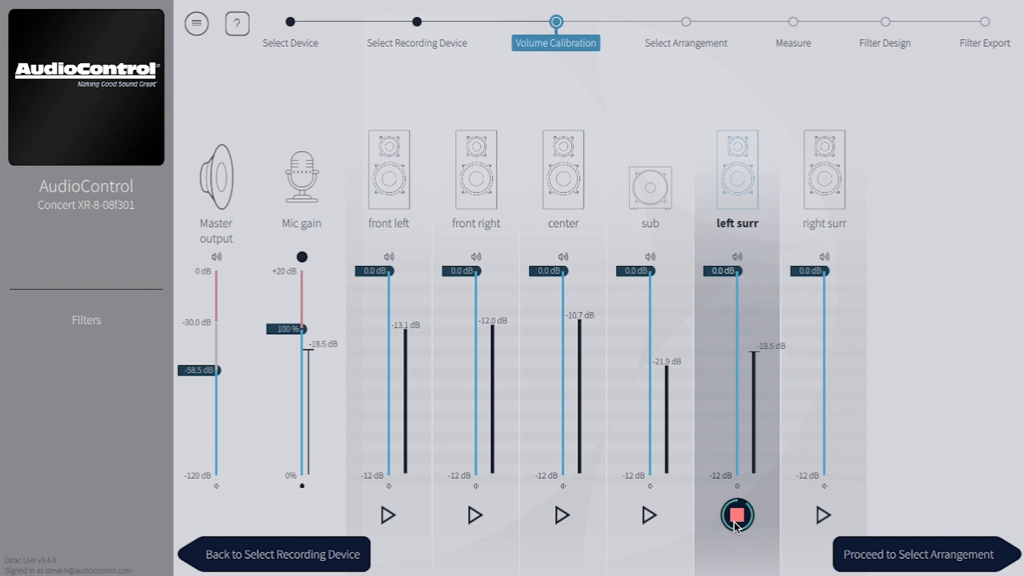
{"action": "left_click", "coordinate": [733, 522]}
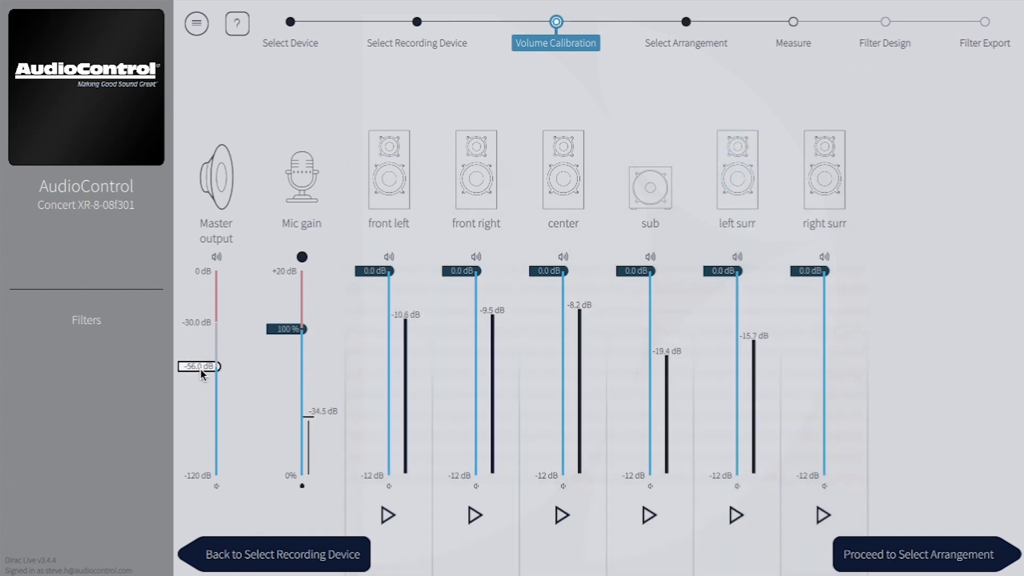
Raise the master output to -55.0 dB and run the right surround speaker's test signal.
{"action": "left_click_drag", "start_coordinate": [201, 369], "coordinate": [200, 367]}
{"action": "left_click", "coordinate": [823, 514]}
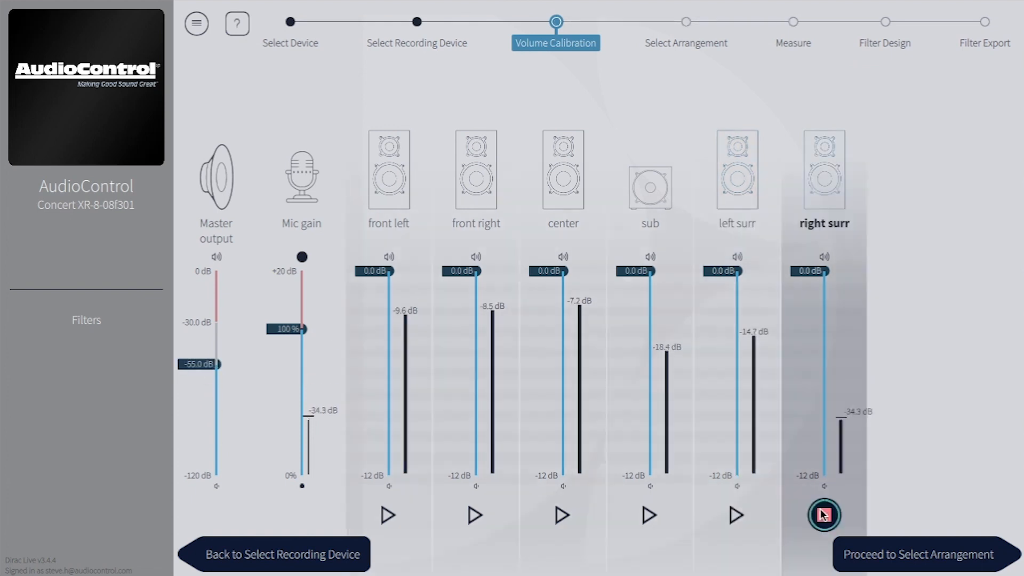
{"action": "left_click", "coordinate": [822, 514]}
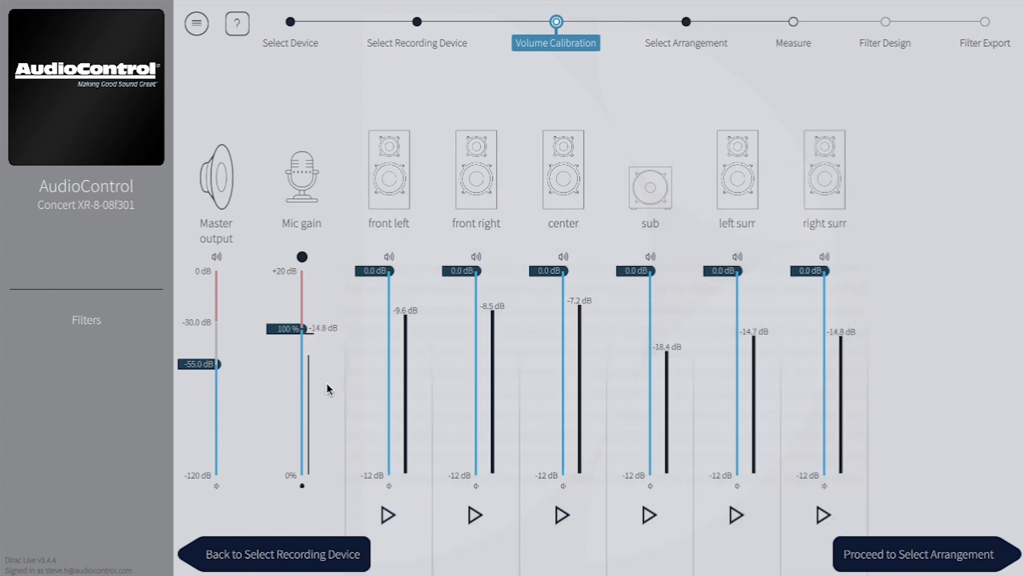
Set the master output to -53.5 dB and trim front left to -4.0 dB, front right to -5.0 dB and center to -6.5 dB.
{"action": "left_click_drag", "start_coordinate": [204, 363], "coordinate": [204, 362]}
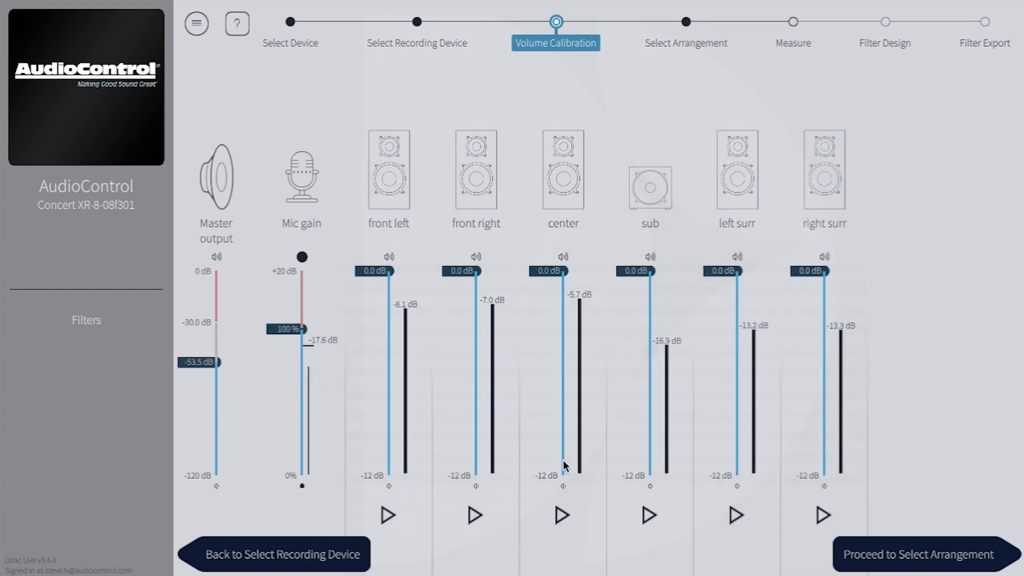
{"action": "left_click_drag", "start_coordinate": [364, 270], "coordinate": [370, 338]}
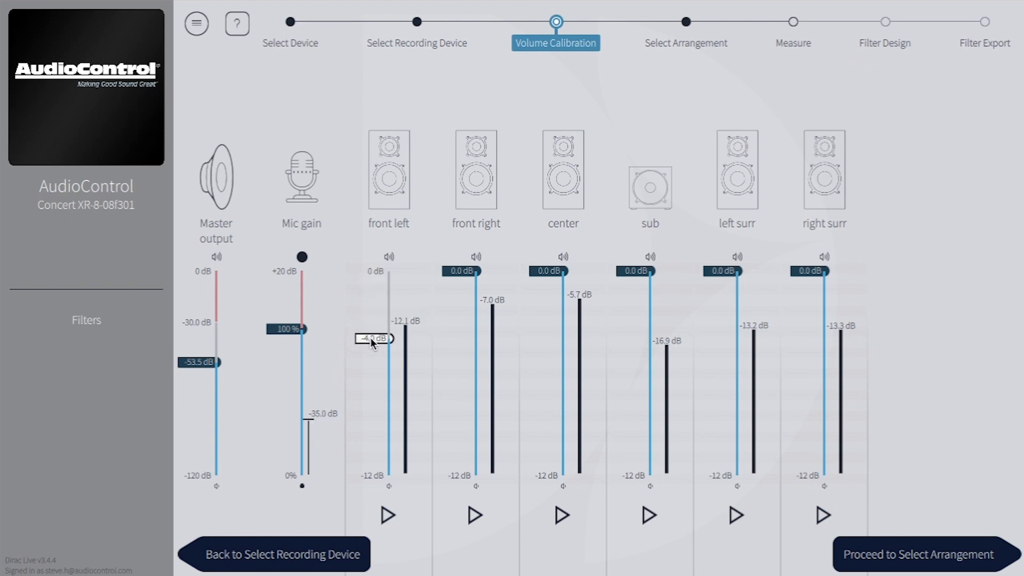
{"action": "left_click_drag", "start_coordinate": [452, 269], "coordinate": [448, 352]}
{"action": "left_click_drag", "start_coordinate": [526, 270], "coordinate": [536, 385]}
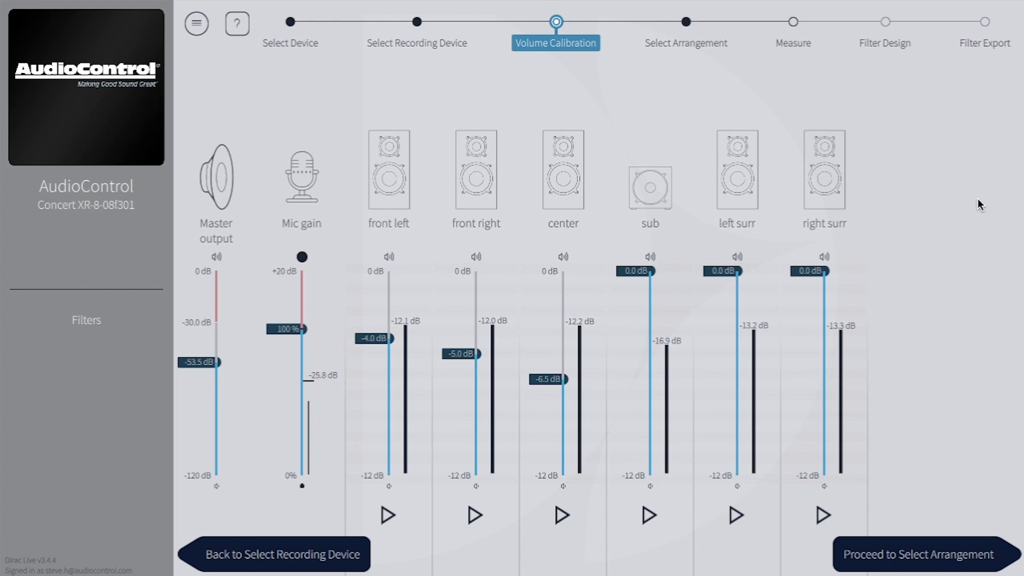
Proceed to Select Arrangement, review Tightly focused and Focused imaging, and select the Wide imaging arrangement.
{"action": "left_click", "coordinate": [909, 546]}
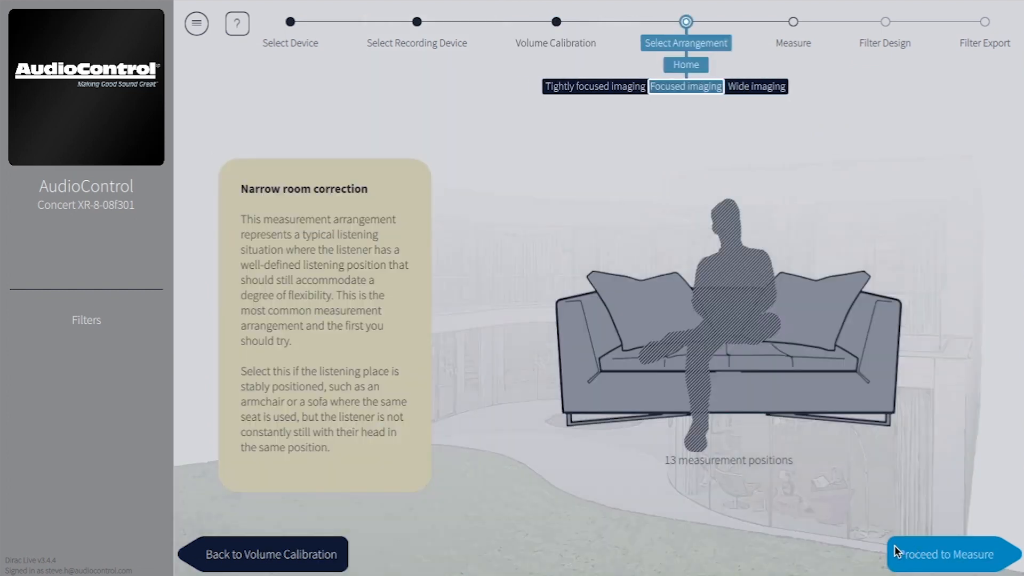
{"action": "left_click", "coordinate": [567, 89]}
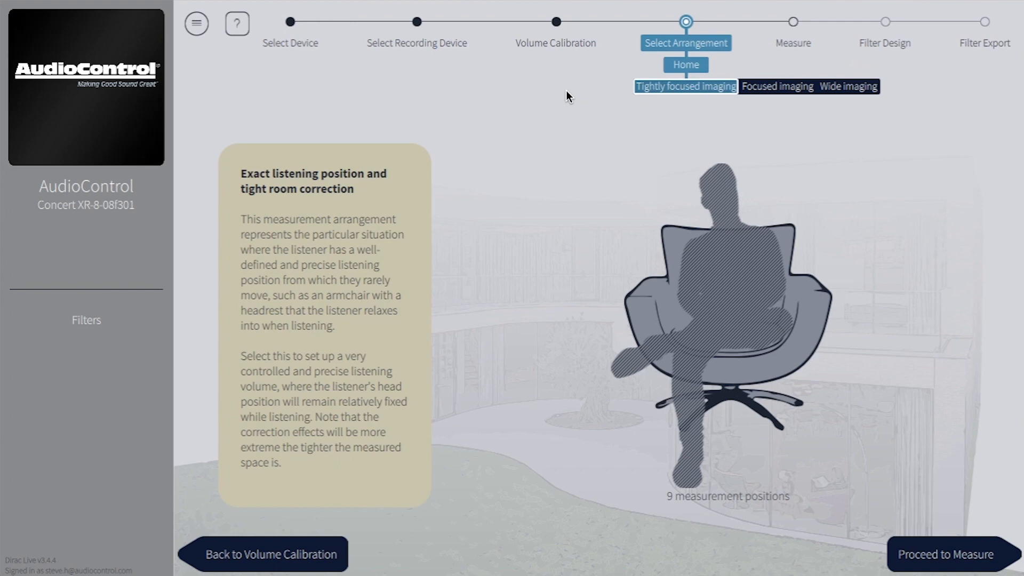
{"action": "left_click", "coordinate": [751, 88]}
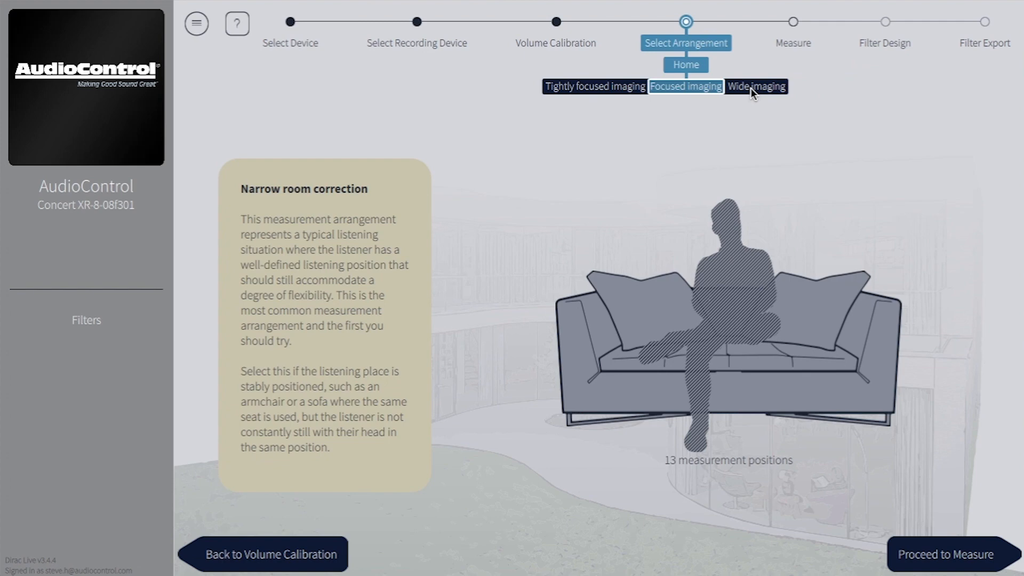
{"action": "left_click", "coordinate": [752, 88]}
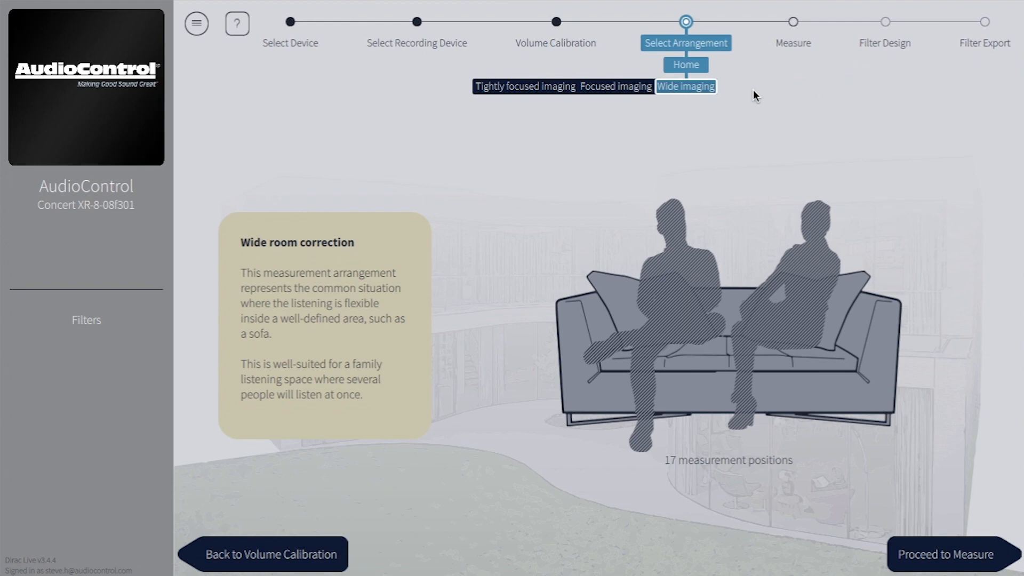
Select the Tightly focused imaging arrangement, then measure the main listening position and the next position.
{"action": "left_click", "coordinate": [542, 87]}
{"action": "left_click", "coordinate": [931, 540]}
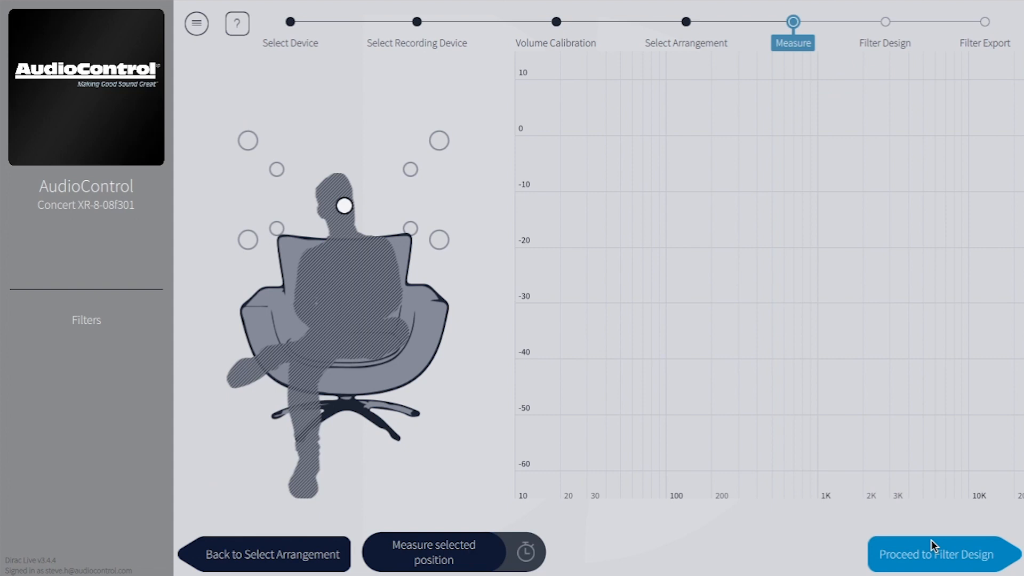
{"action": "left_click", "coordinate": [457, 547]}
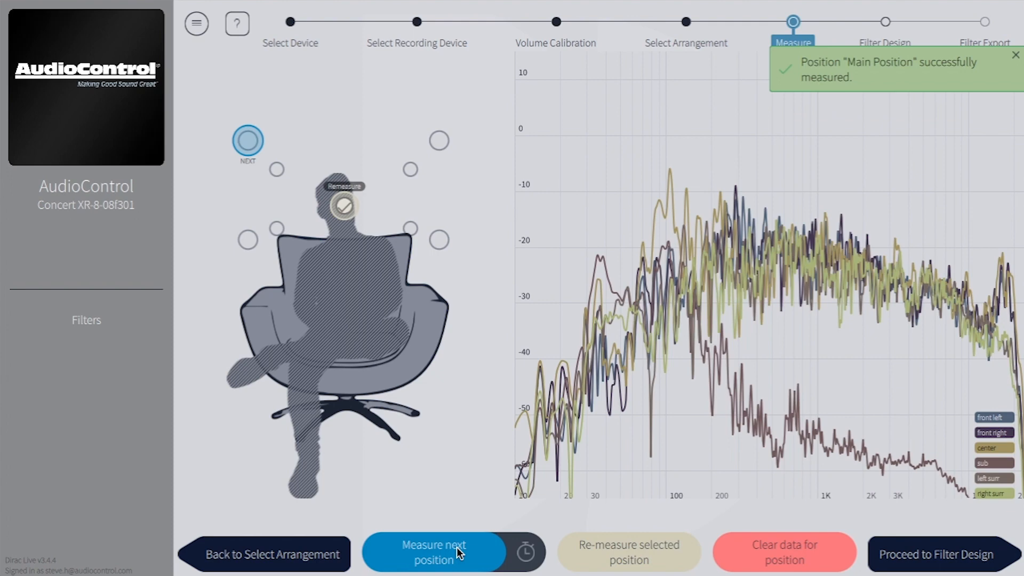
{"action": "left_click", "coordinate": [458, 553]}
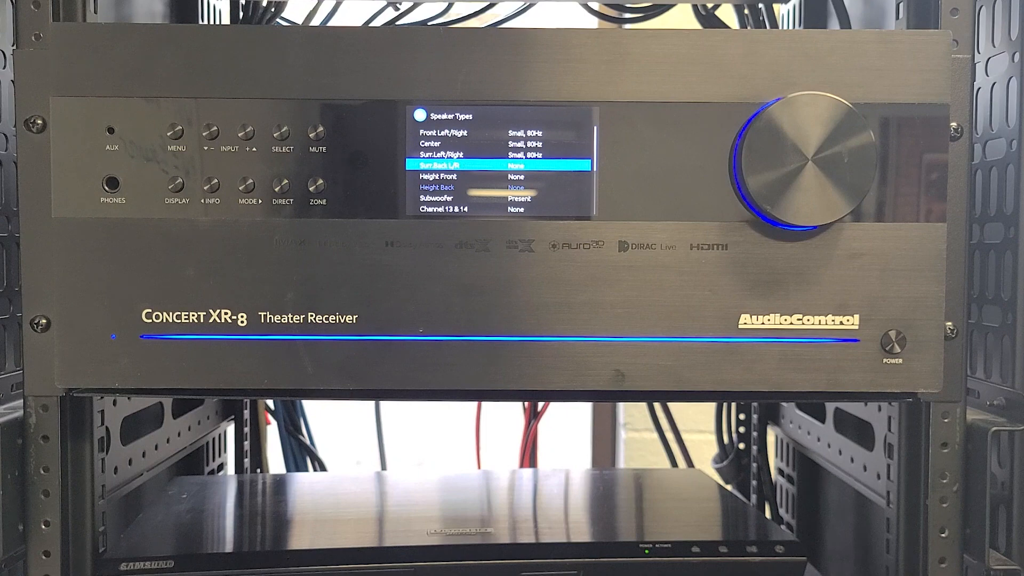
{"action": "key", "text": "Down"}
{"action": "key", "text": "Down"}
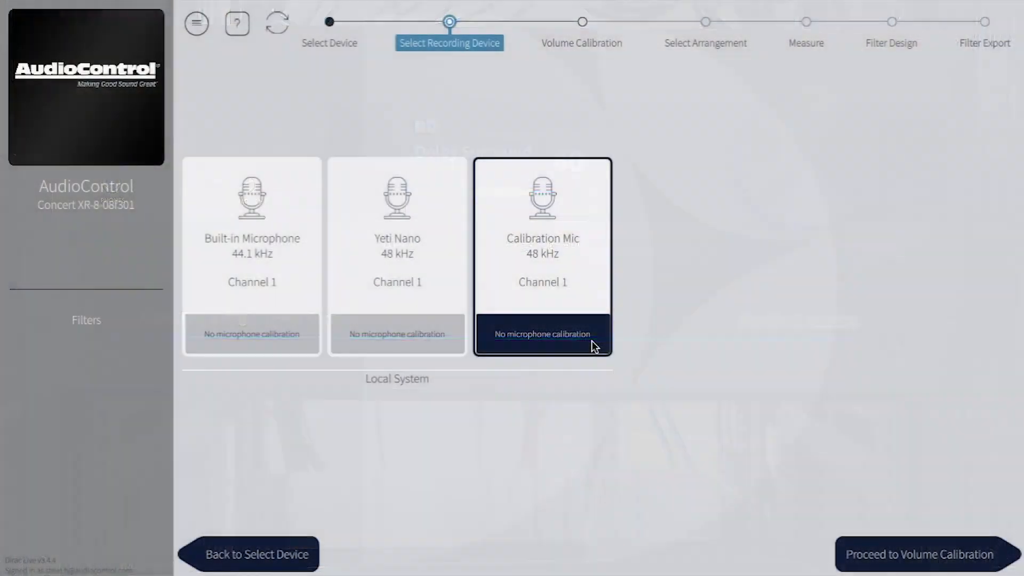
Choose to load the microphone calibration for the 48 kHz Calibration Mic from a file.
{"action": "left_click", "coordinate": [592, 345]}
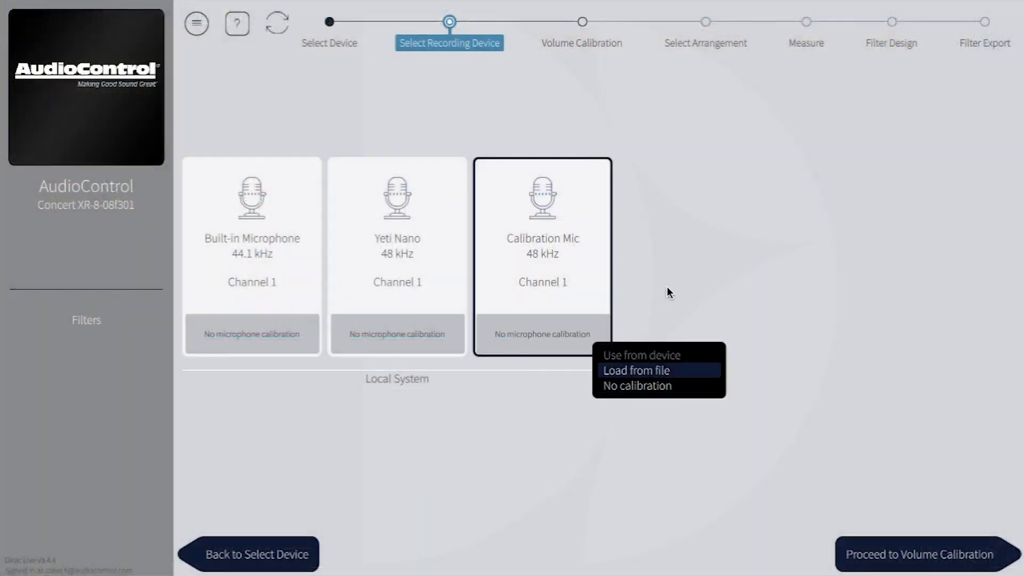
{"action": "key", "text": "Return"}
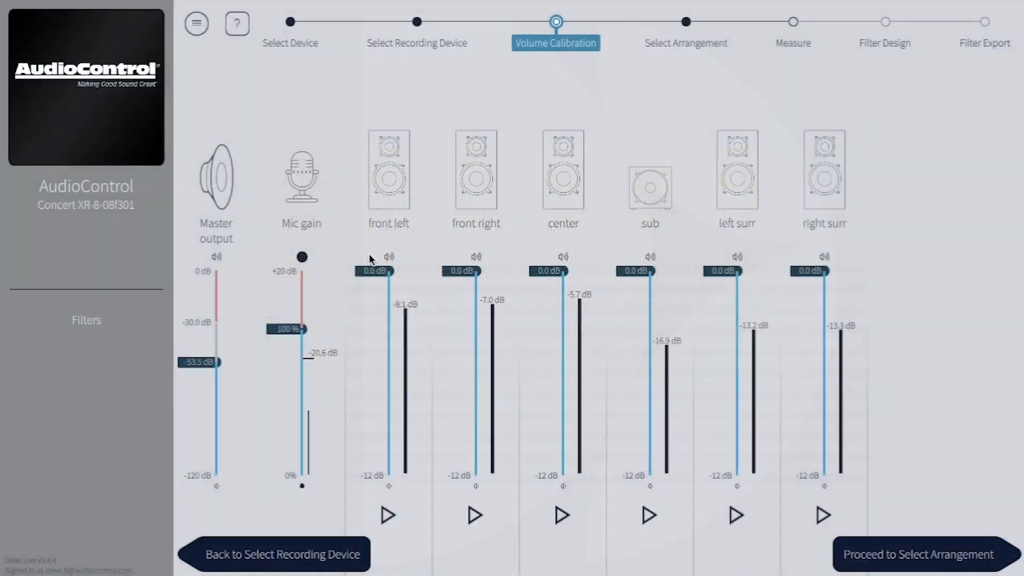
Lower the front left trim and run the level test signal on the front right, center and sub speakers.
{"action": "left_click_drag", "start_coordinate": [369, 270], "coordinate": [371, 338]}
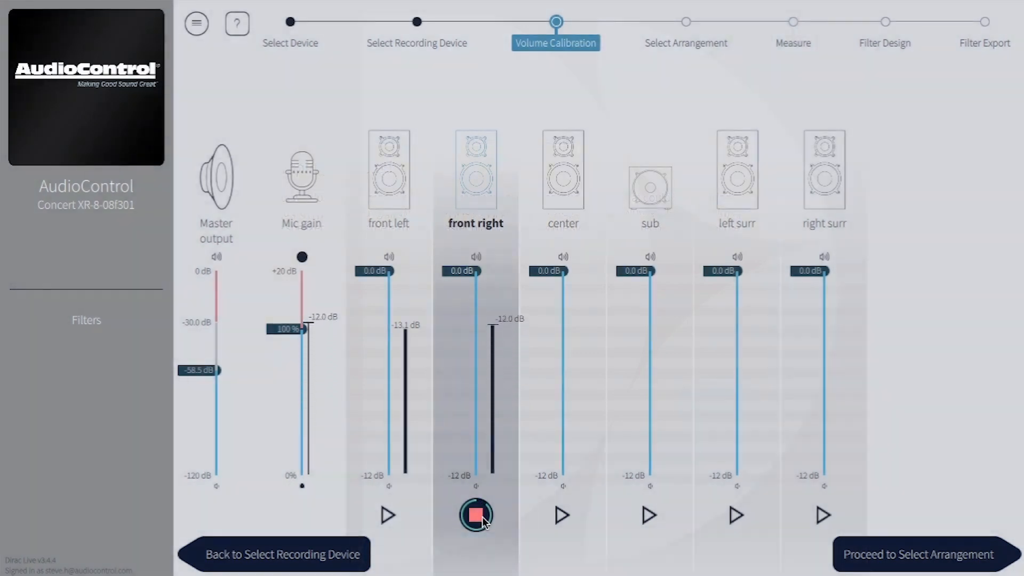
{"action": "left_click", "coordinate": [484, 520]}
{"action": "left_click", "coordinate": [563, 516]}
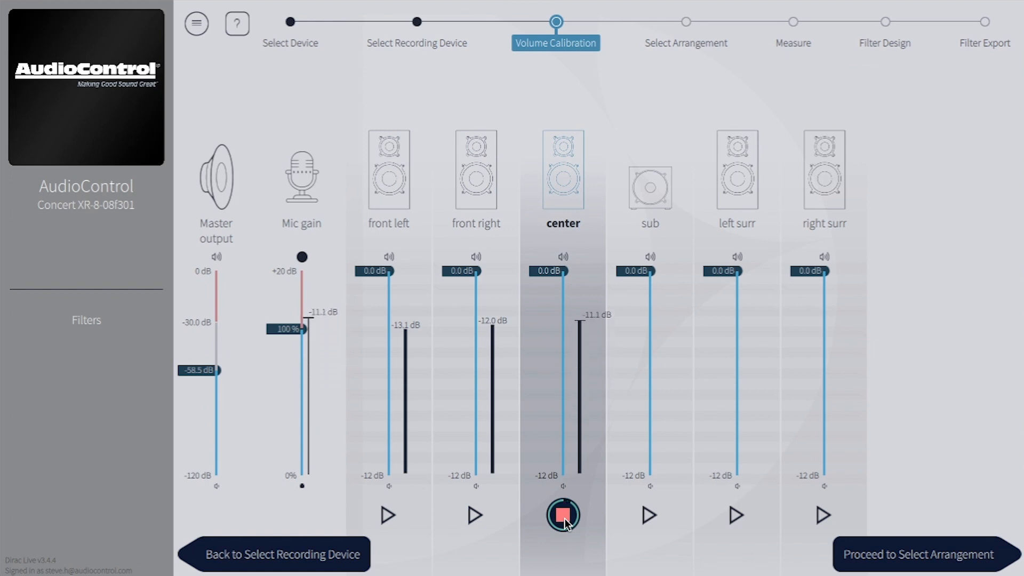
{"action": "left_click", "coordinate": [564, 520]}
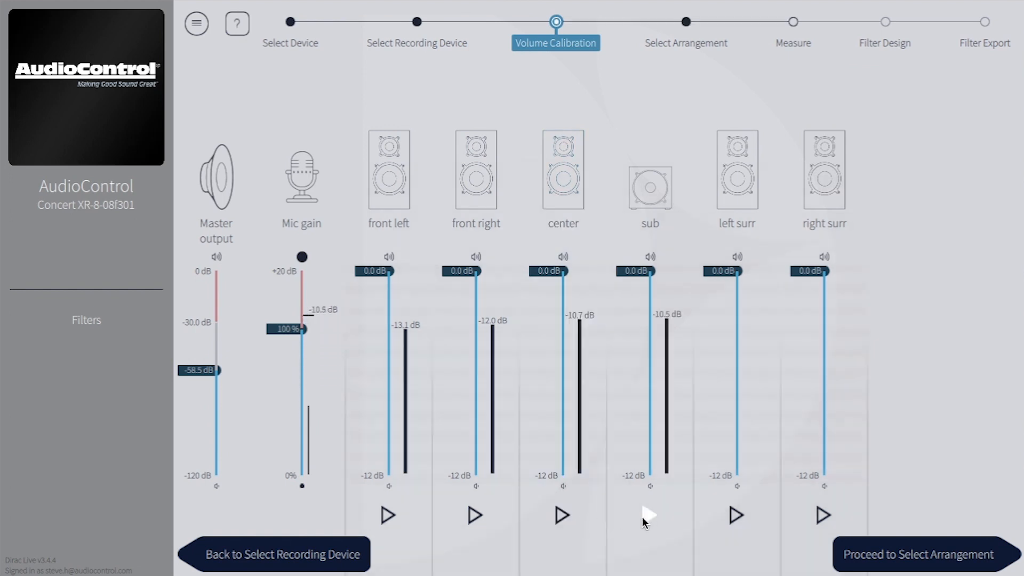
{"action": "left_click", "coordinate": [646, 516]}
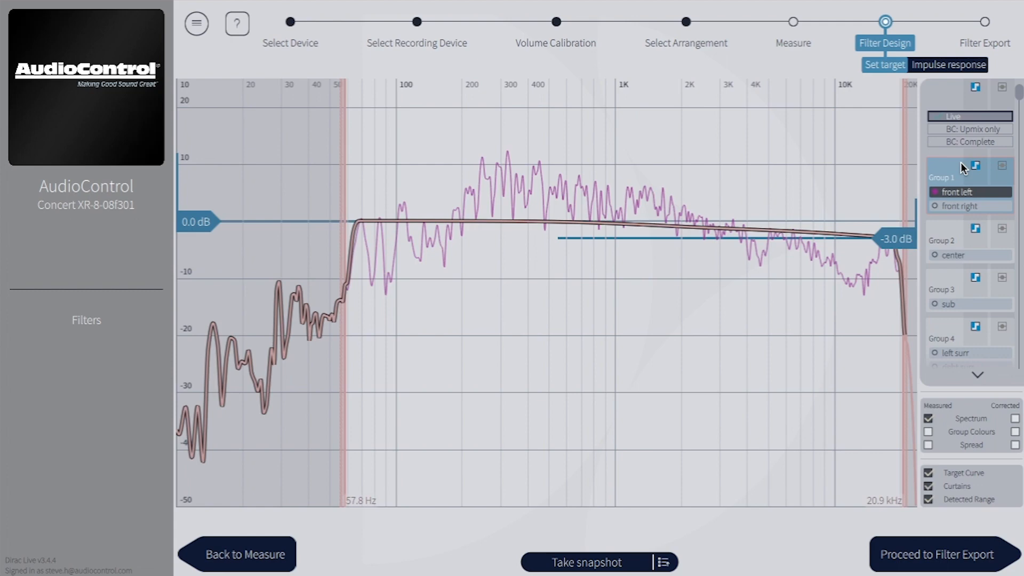
Proceed to Filter Export and export the filter to slot 1 under the name DIRAC YOUTUBE DEMO.
{"action": "left_click", "coordinate": [975, 543]}
{"action": "left_click", "coordinate": [281, 170]}
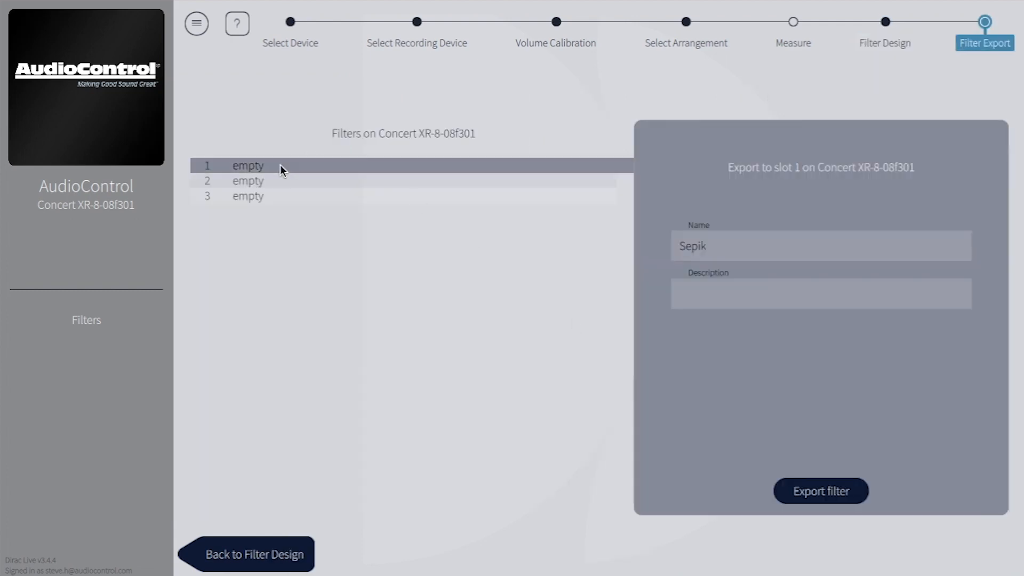
{"action": "double_click", "coordinate": [717, 245]}
{"action": "type", "text": "DIRE"}
{"action": "key", "text": "BackSpace"}
{"action": "type", "text": "AC YOUTUBE DEMO"}
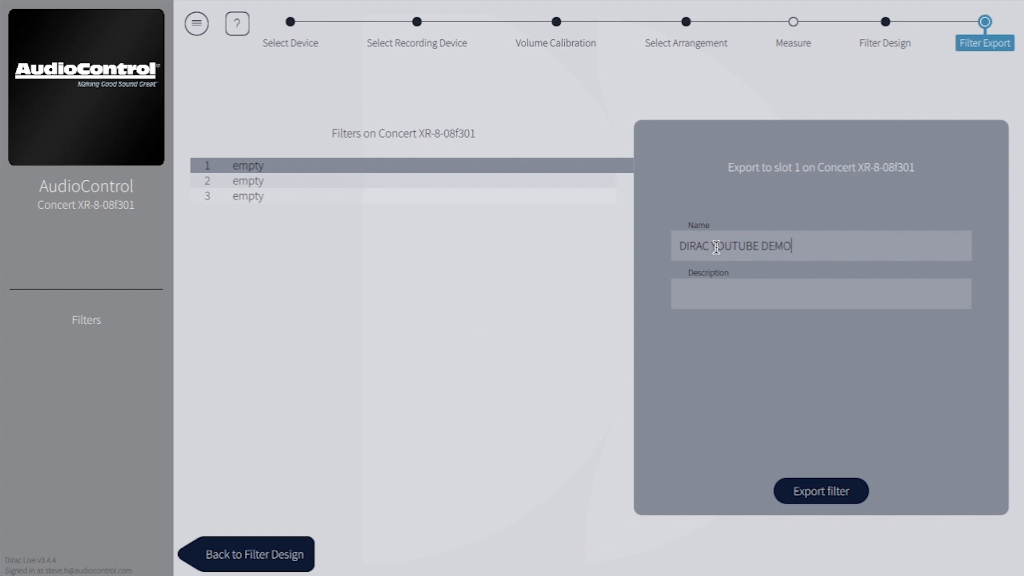
{"action": "left_click", "coordinate": [796, 490]}
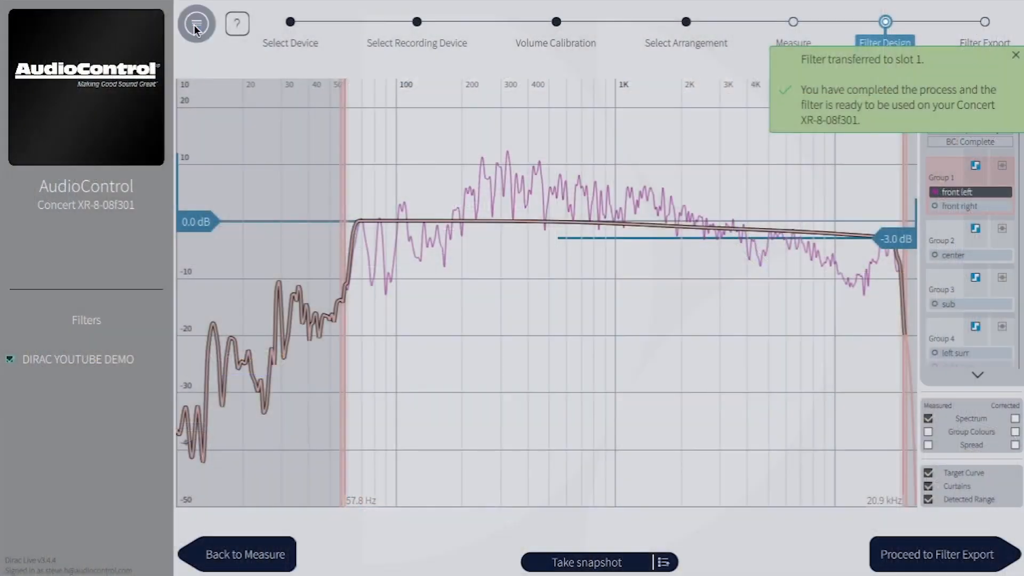
Save the project as Dirac Youtube Demo in the Desktop folder.
{"action": "left_click", "coordinate": [195, 24]}
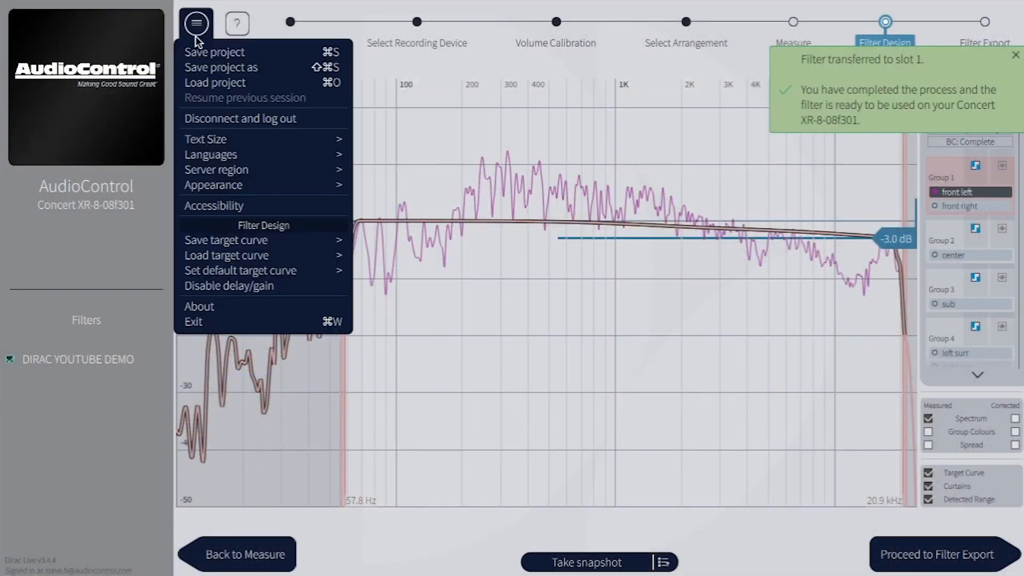
{"action": "left_click", "coordinate": [206, 66]}
{"action": "type", "text": "Dirac Youtube Demo"}
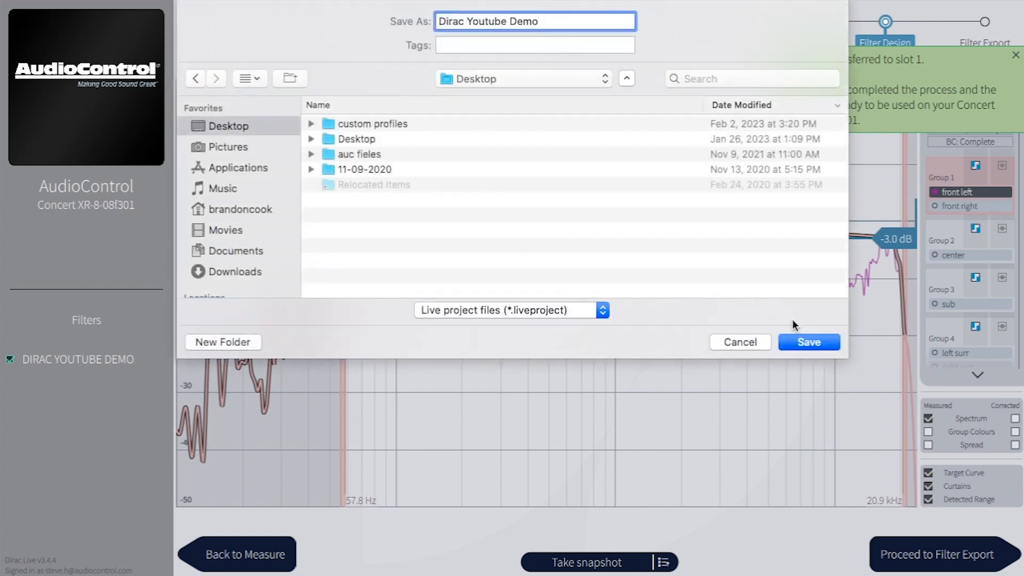
{"action": "left_click", "coordinate": [798, 344]}
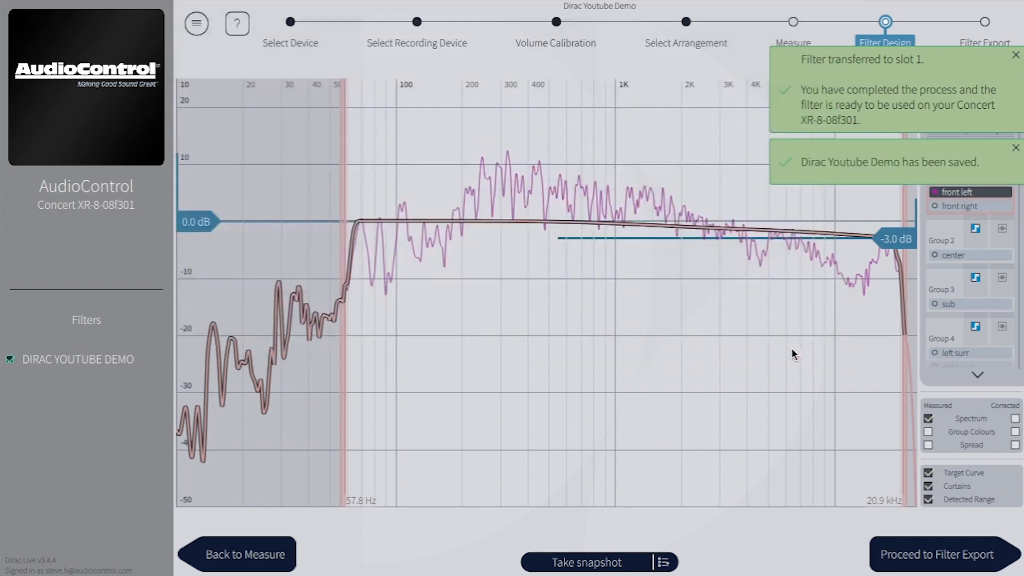